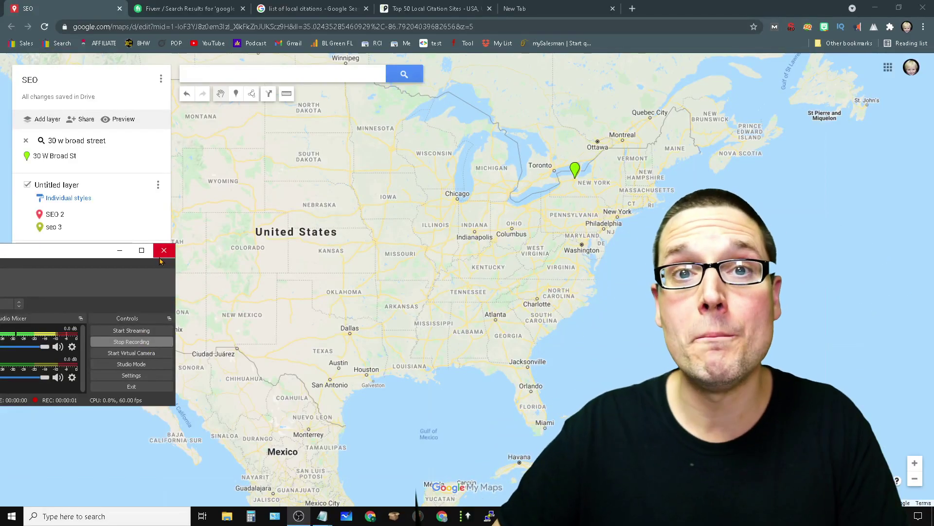
Minimize the OBS window to reveal the SEO map with its SEO 2 and seo 3 markers
left_click(119, 250)
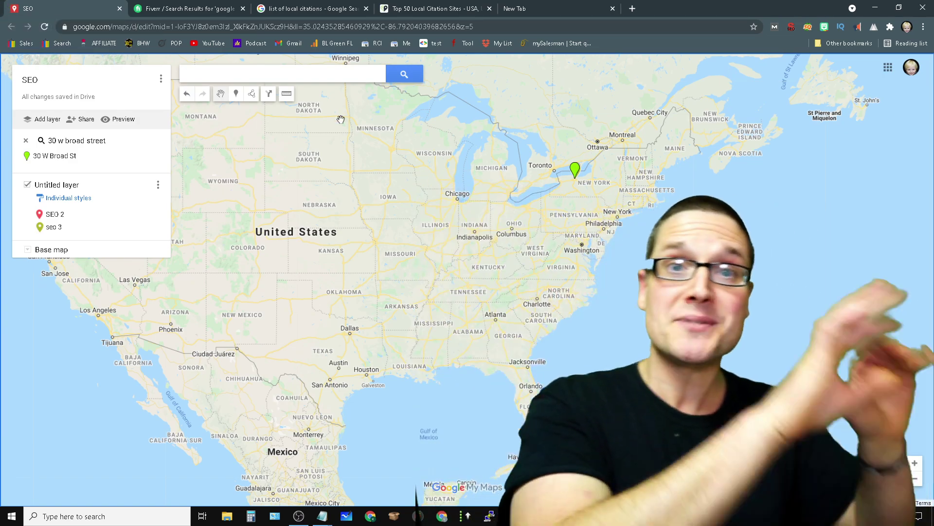
Scroll through BrightLocal's top 50 local citation sites table, then close that tab
left_click(396, 8)
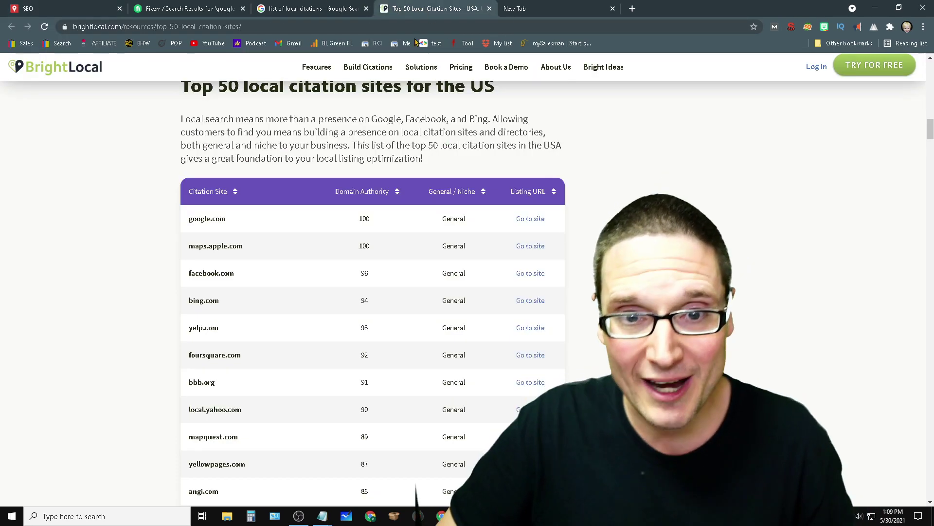
scroll(223, 287, "up", 6)
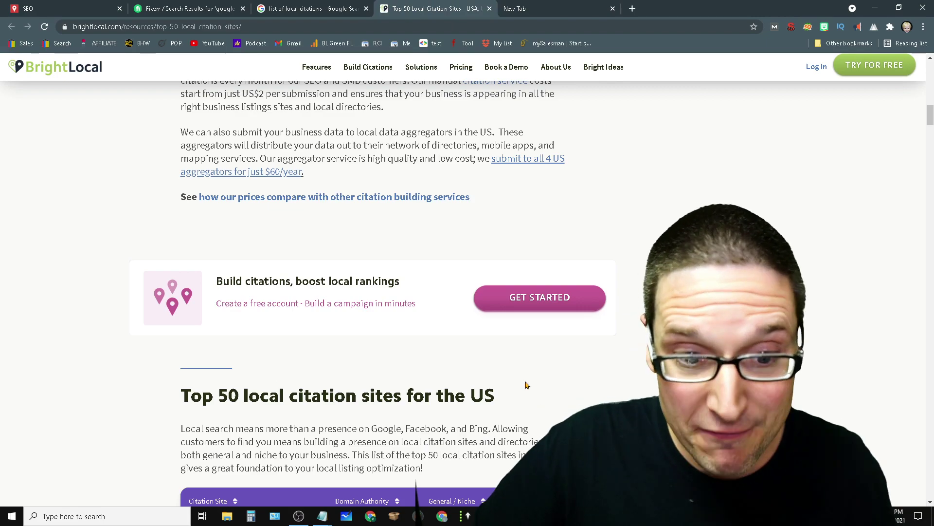
left_click_drag(408, 387, 249, 395)
left_click(111, 423)
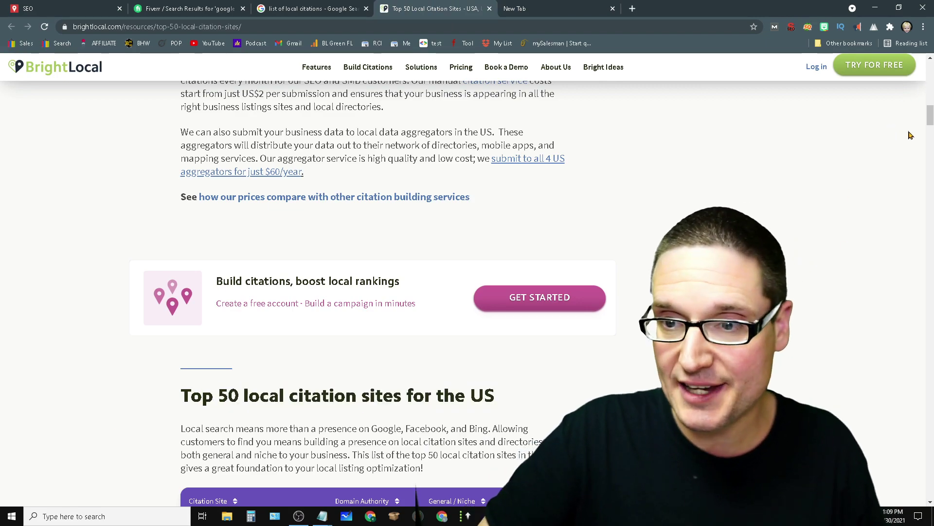
left_click_drag(928, 119, 930, 68)
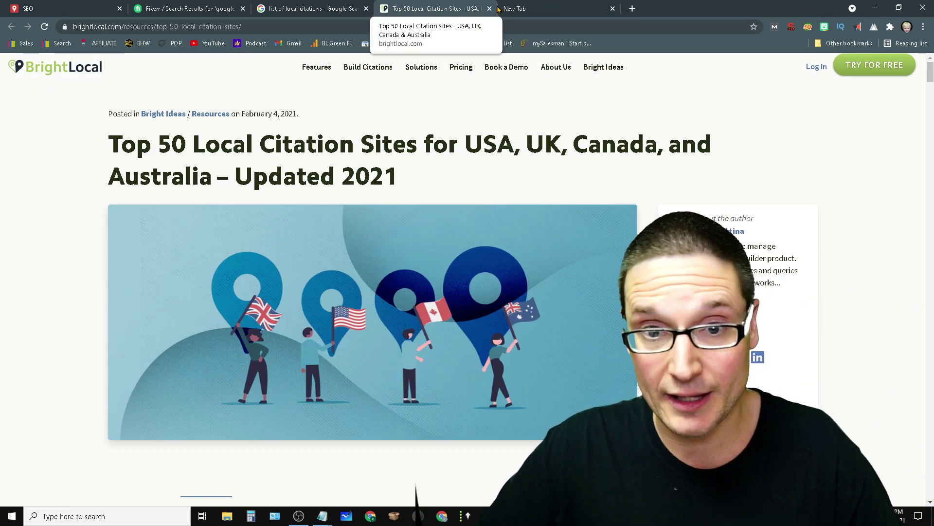
left_click(489, 8)
Close the empty tab, browse Fiverr's google maps citations gigs, then return to the SEO map
left_click(489, 8)
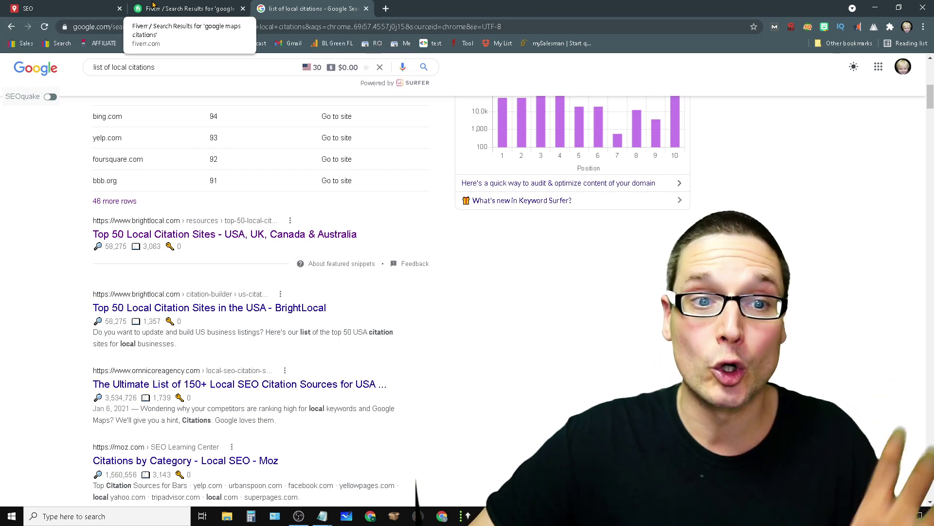
left_click(153, 8)
scroll(302, 475, "up", 3)
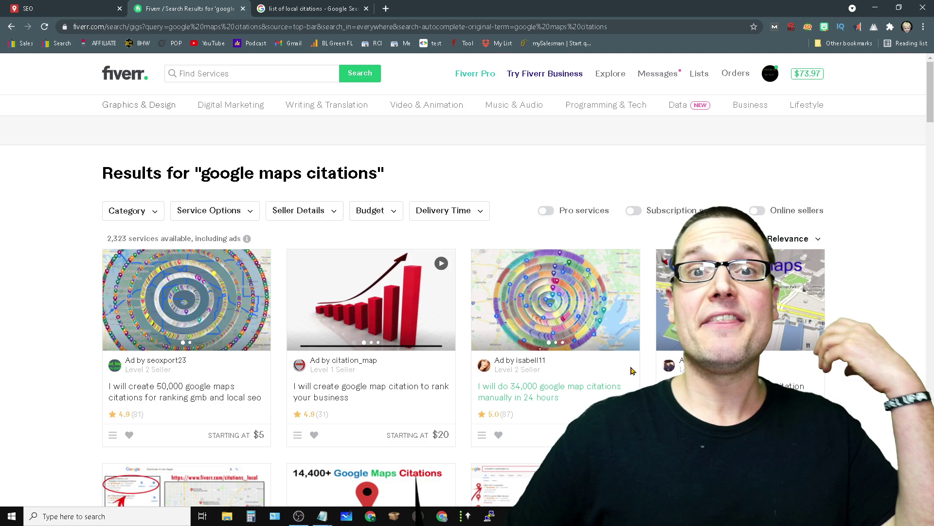
left_click(42, 7)
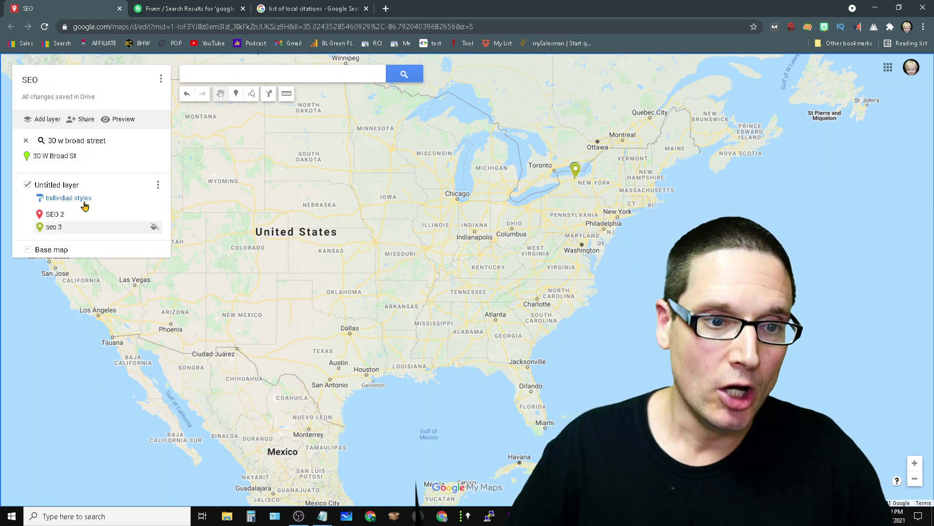
Open the SEO map's Edit title dialog from its options menu and cancel without changes
left_click(162, 80)
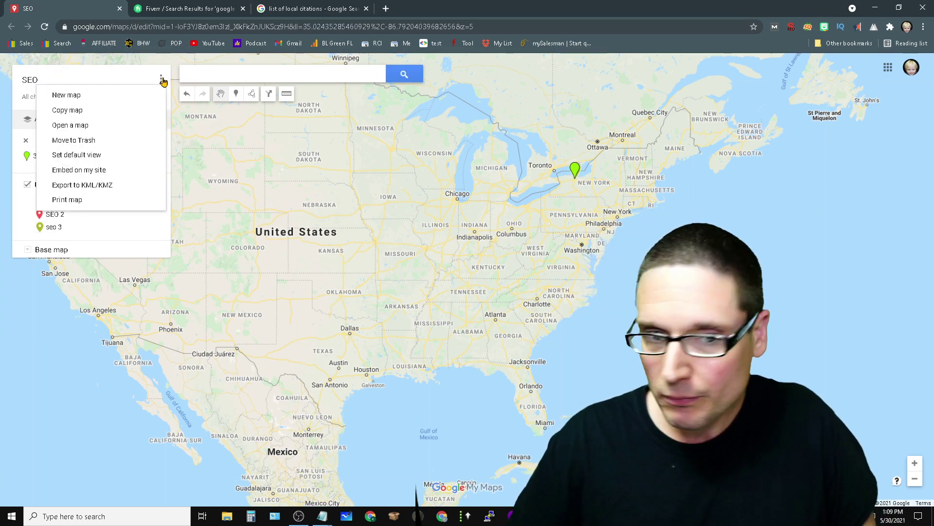
left_click(38, 80)
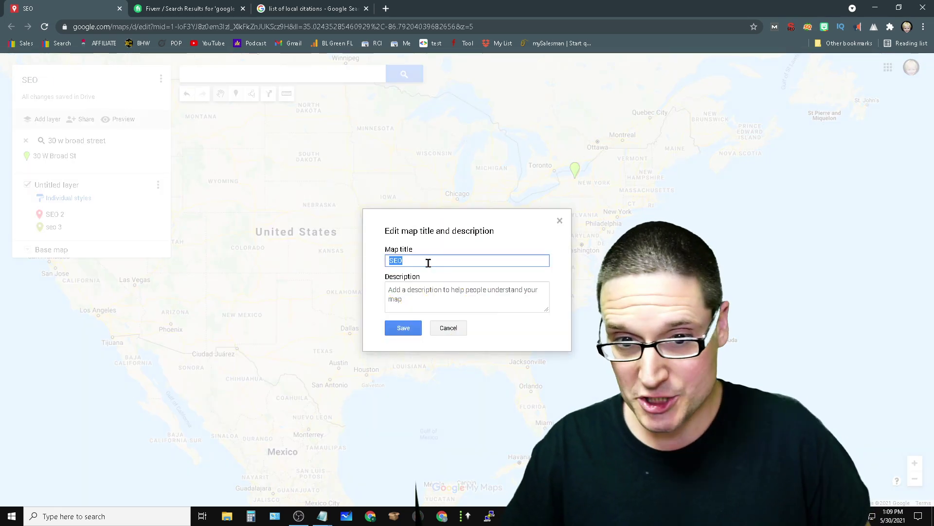
left_click(438, 331)
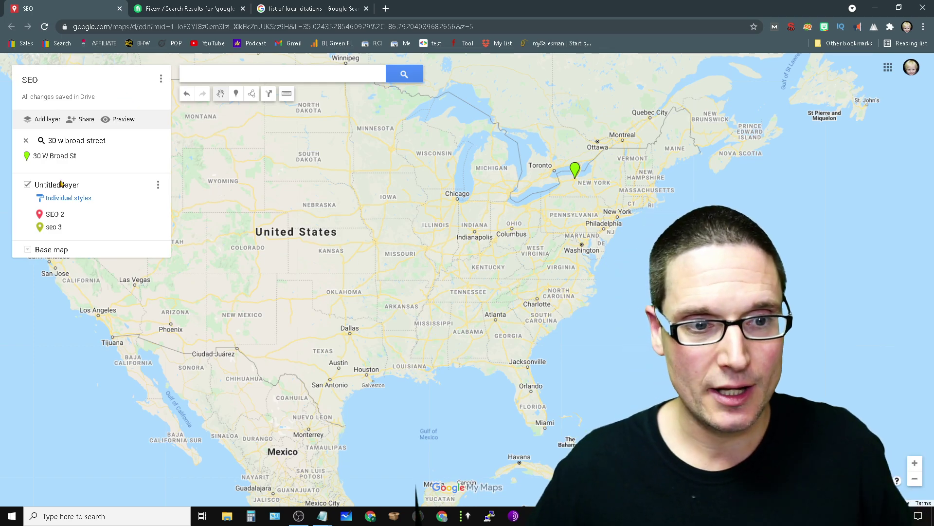
Zoom and pan from upstate New York onto downtown Rochester around the 30 W Broad St pin
scroll(834, 135, "up", 2)
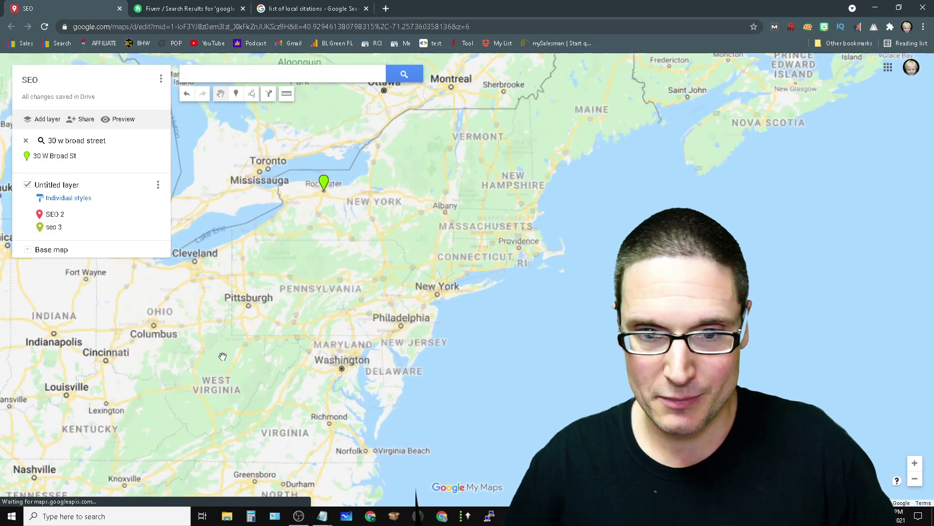
left_click_drag(317, 234, 450, 338)
scroll(450, 338, "up", 2)
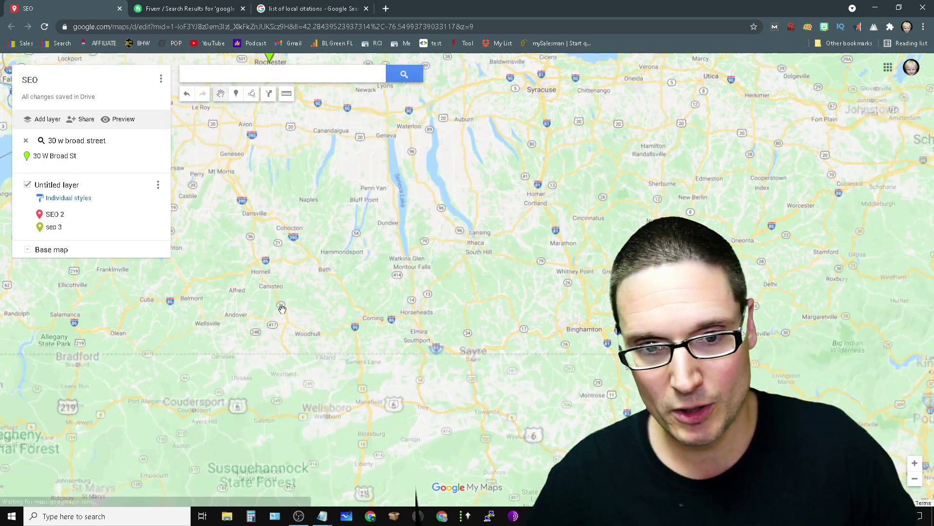
left_click_drag(244, 146, 296, 317)
left_click_drag(194, 146, 382, 313)
scroll(393, 352, "up", 1)
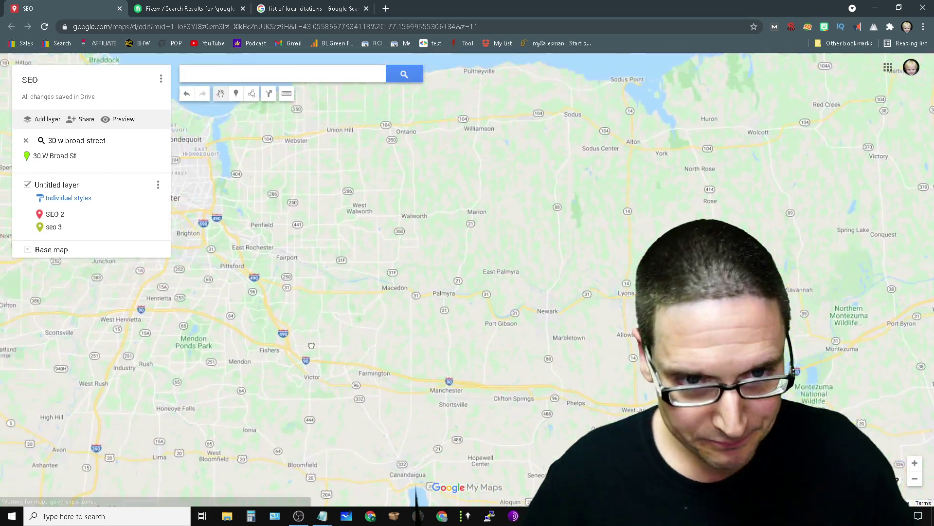
left_click_drag(393, 352, 652, 396)
scroll(536, 340, "up", 2)
scroll(434, 88, "up", 2)
left_click_drag(434, 88, 450, 373)
scroll(451, 218, "up", 1)
left_click_drag(452, 219, 457, 369)
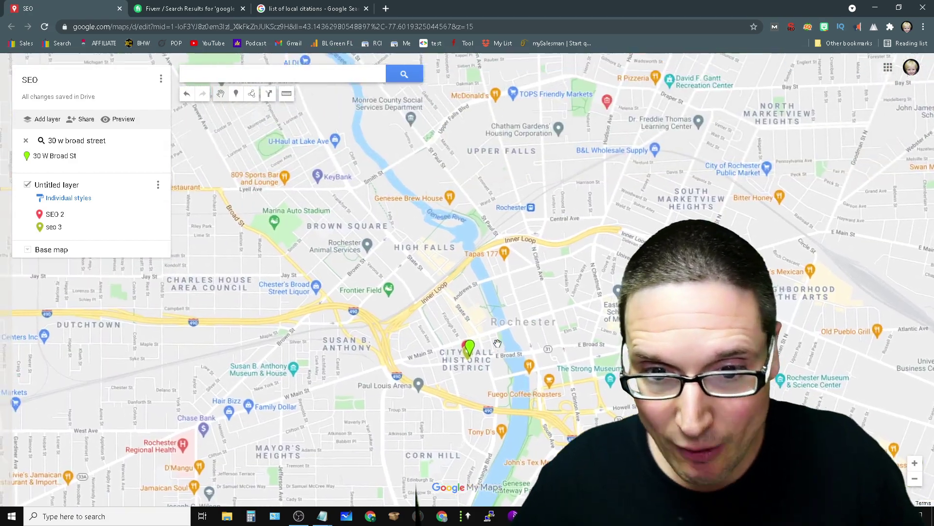
scroll(466, 246, "up", 3)
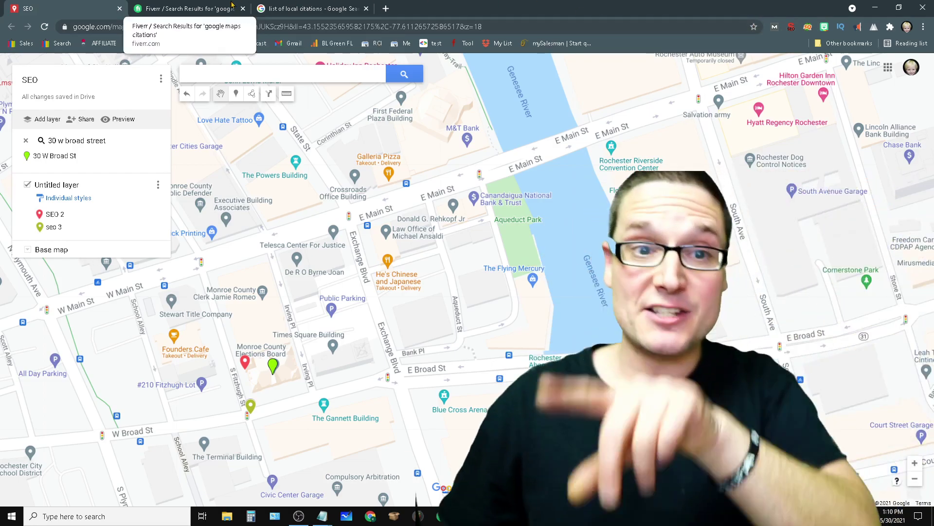
Back on Fiverr, scroll the google maps citations gigs, such as 34,000 citations from $5
left_click(217, 4)
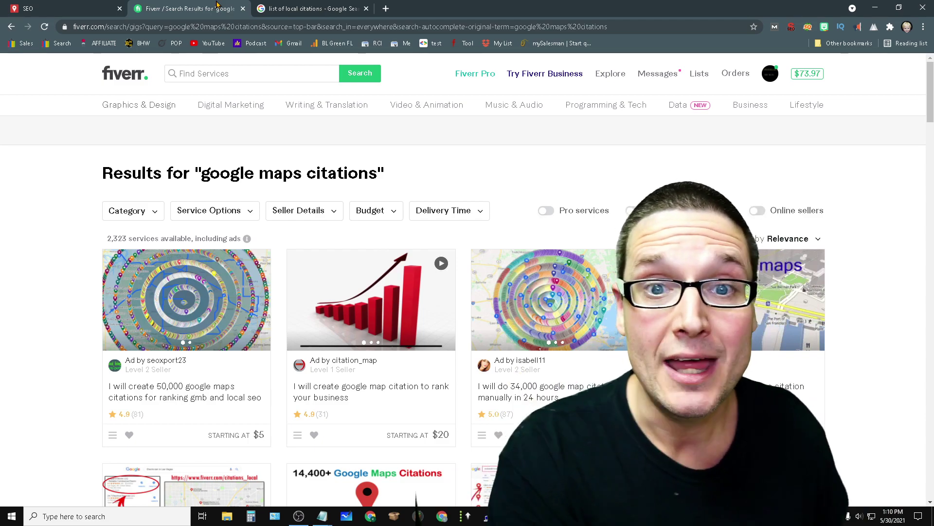
scroll(535, 244, "down", 3)
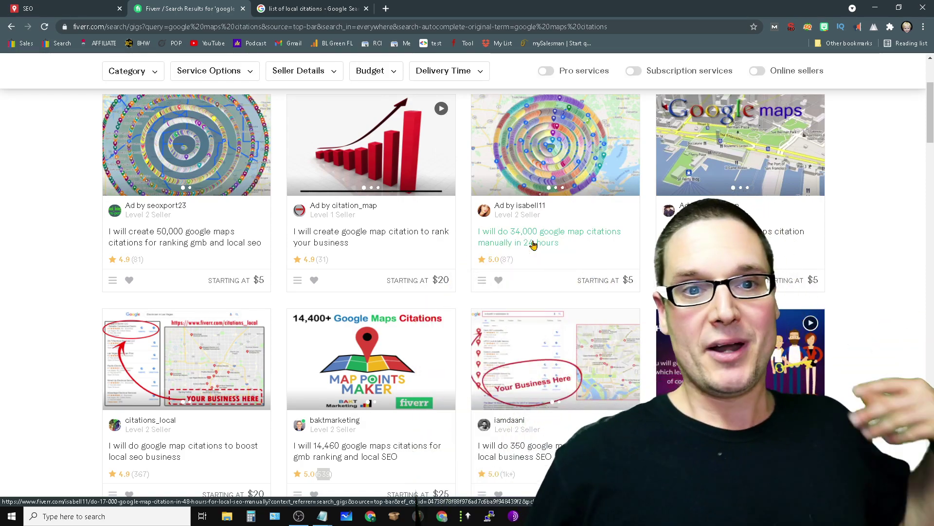
Open a blank new tab, then return to the SEO map tab
left_click(385, 6)
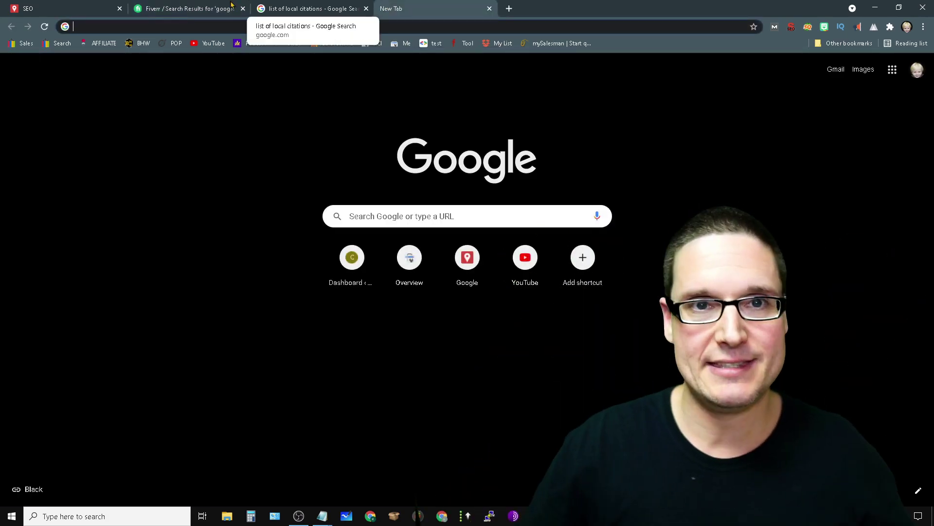
left_click(28, 8)
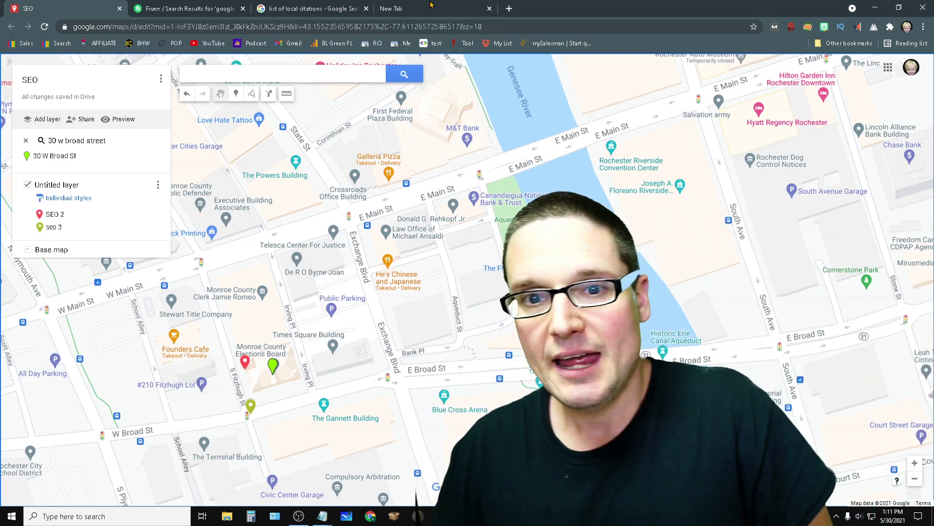
Search Google for the Duke lost and found locations My Maps map and select the top result title
left_click(391, 9)
left_click(401, 216)
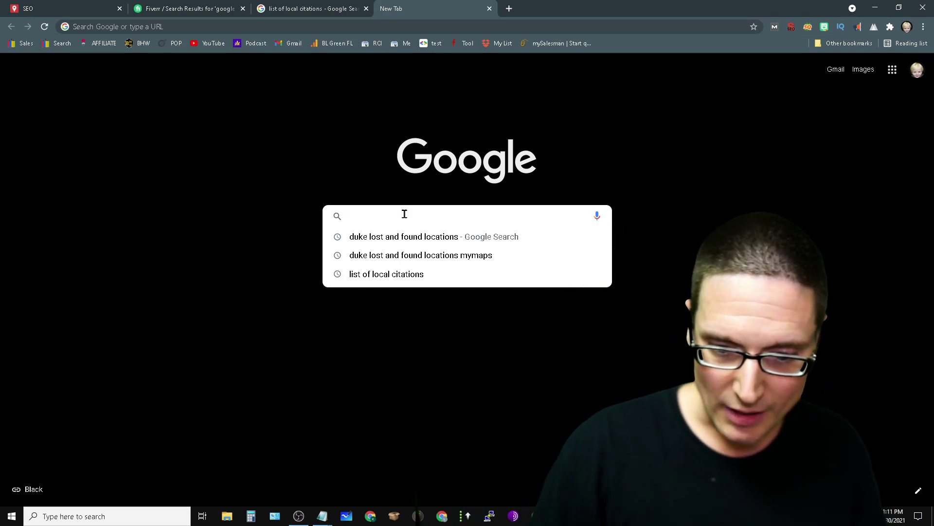
type("duke lost and found locat")
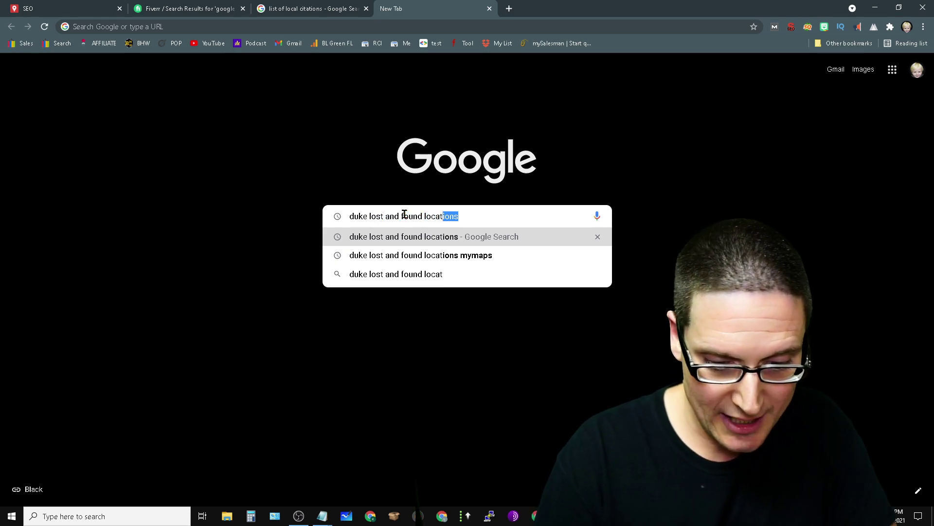
type("ions m")
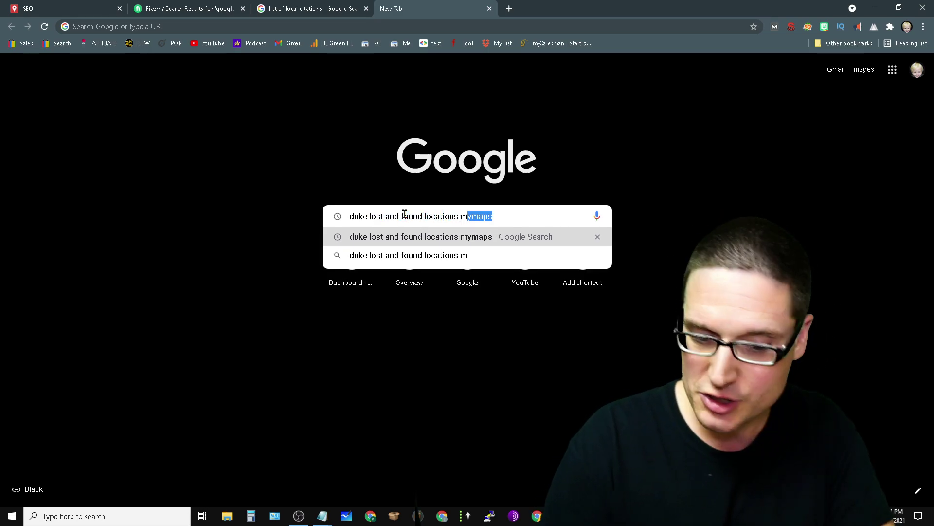
type("y maps")
key("Return")
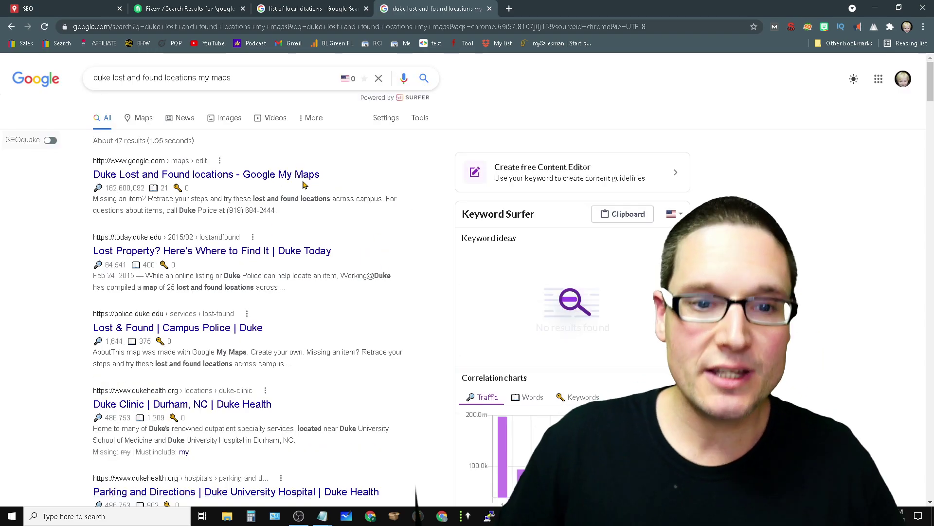
left_click_drag(180, 169, 93, 175)
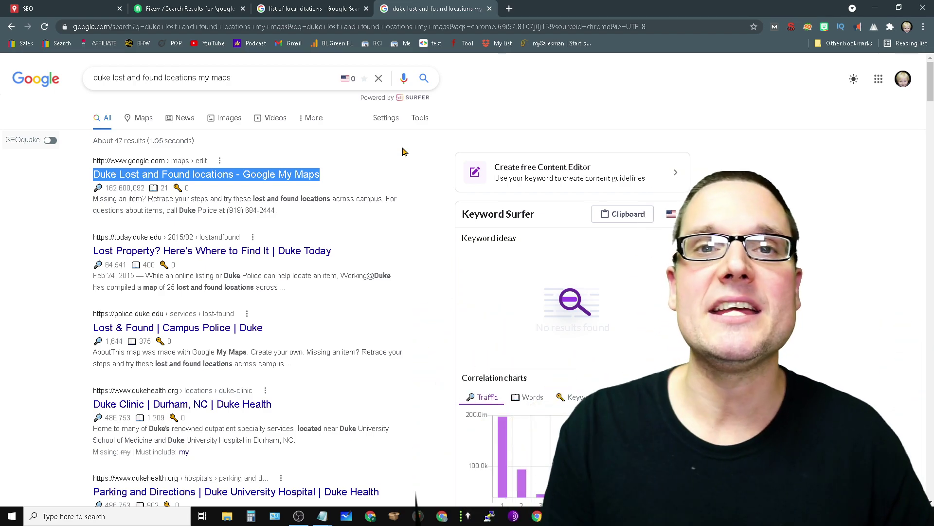
Open the Duke Lost and Found locations map, scroll its layer categories, then return to the results
left_click(292, 176)
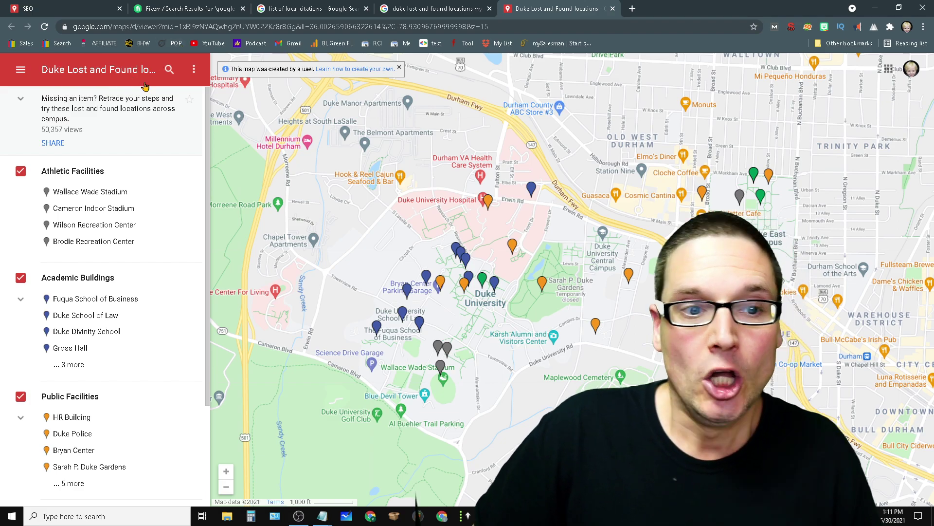
scroll(62, 470, "down", 3)
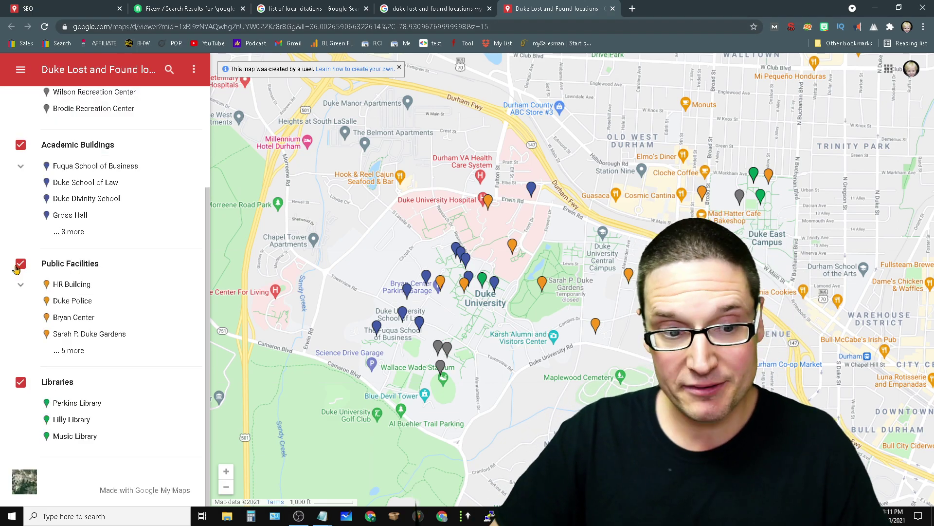
scroll(89, 399, "up", 3)
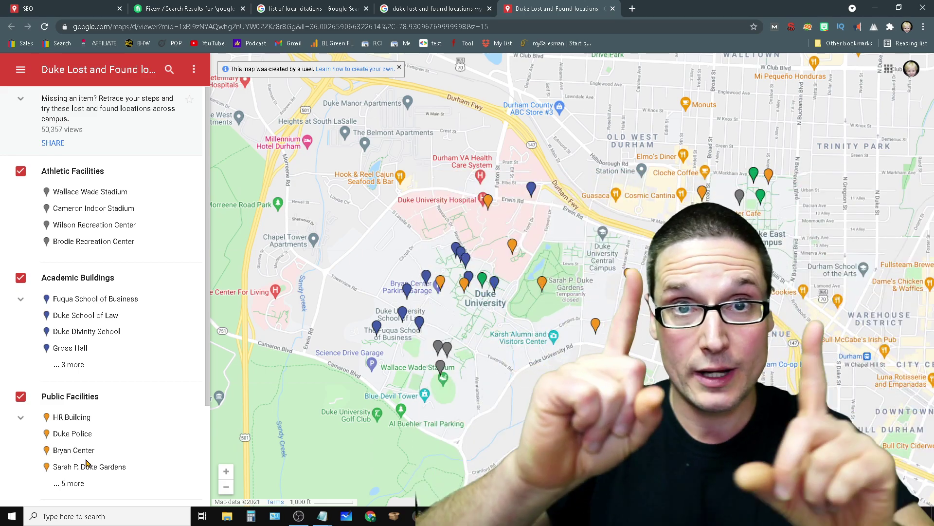
left_click(433, 8)
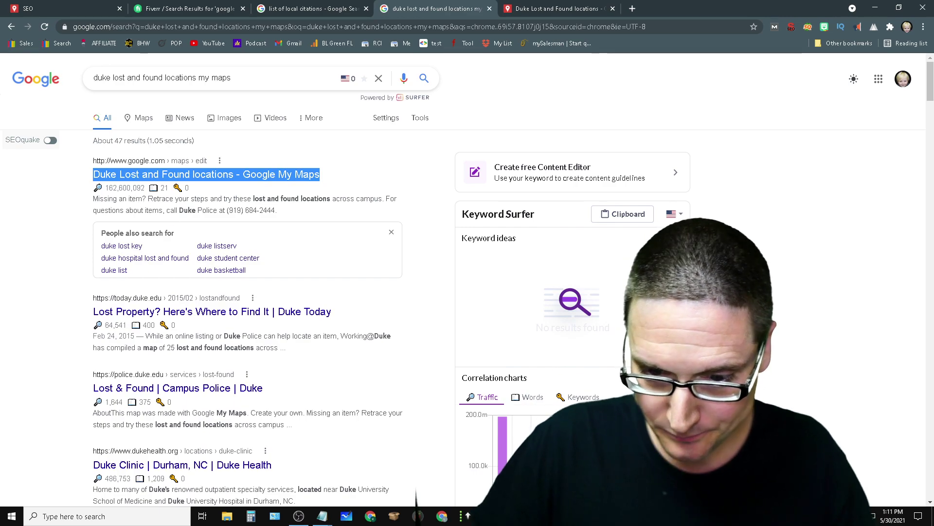
Replace the query with 'fifty states backpacking project' and run the search
left_click(245, 84)
key("ctrl+a")
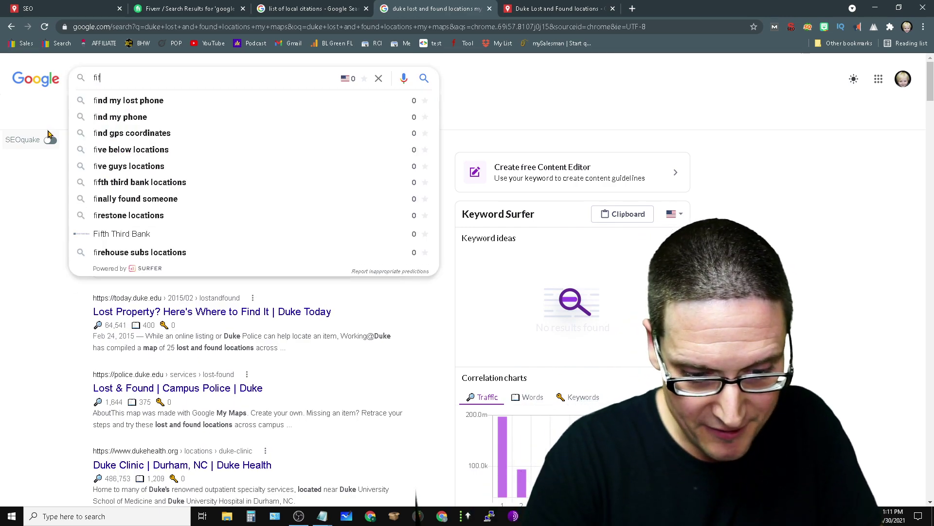
type("ty states ")
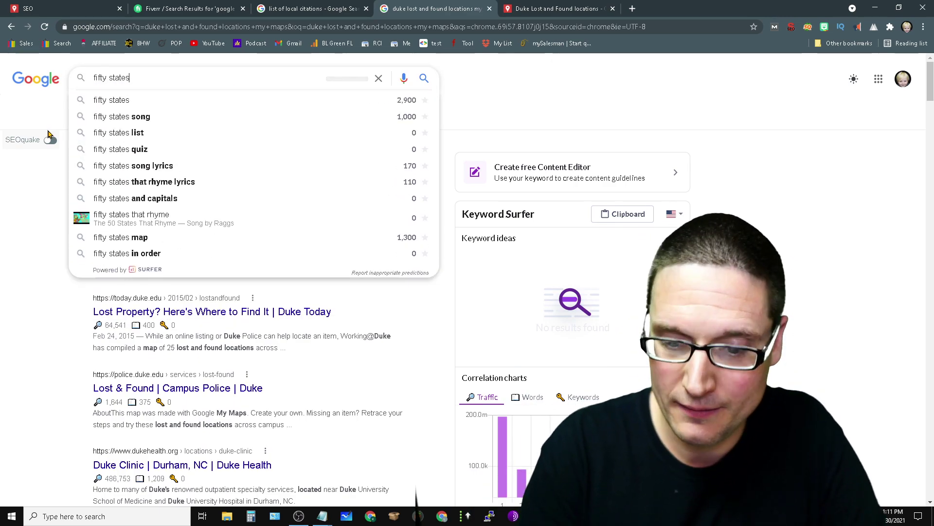
type("backpa")
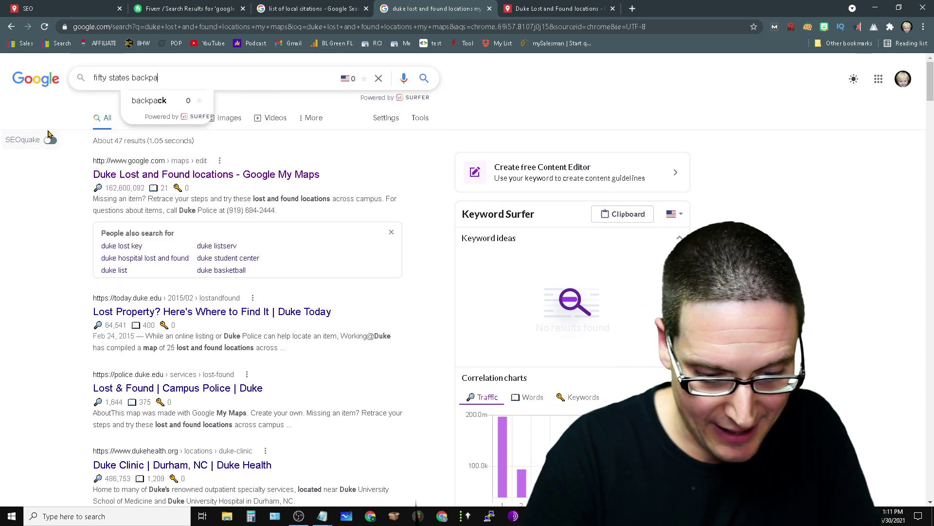
type("cking project")
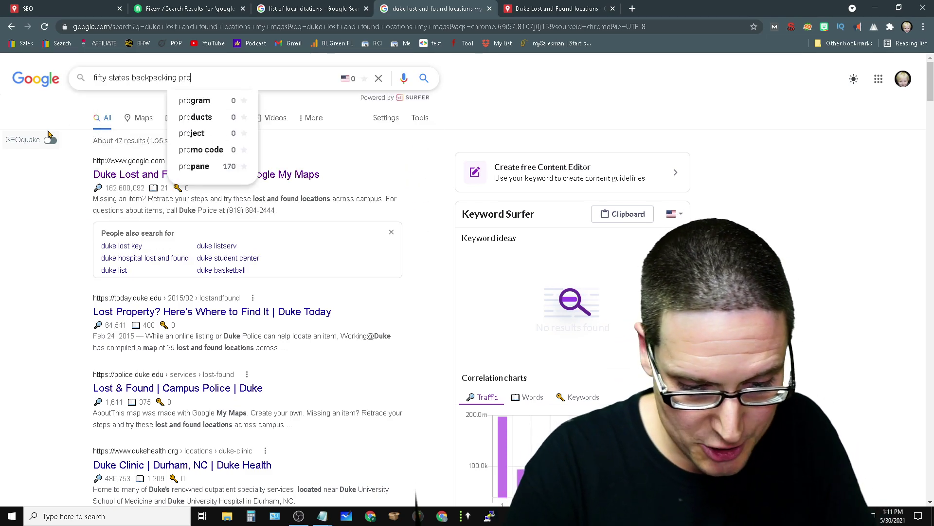
key("Return")
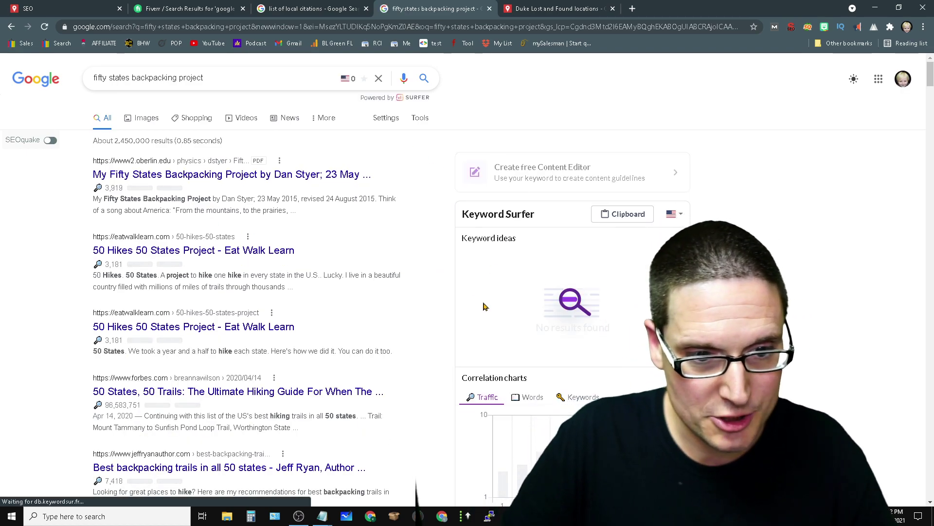
Find 'googl' on the results page, then add 'my maps' to the query and search again
key("ctrl+f")
type("google map")
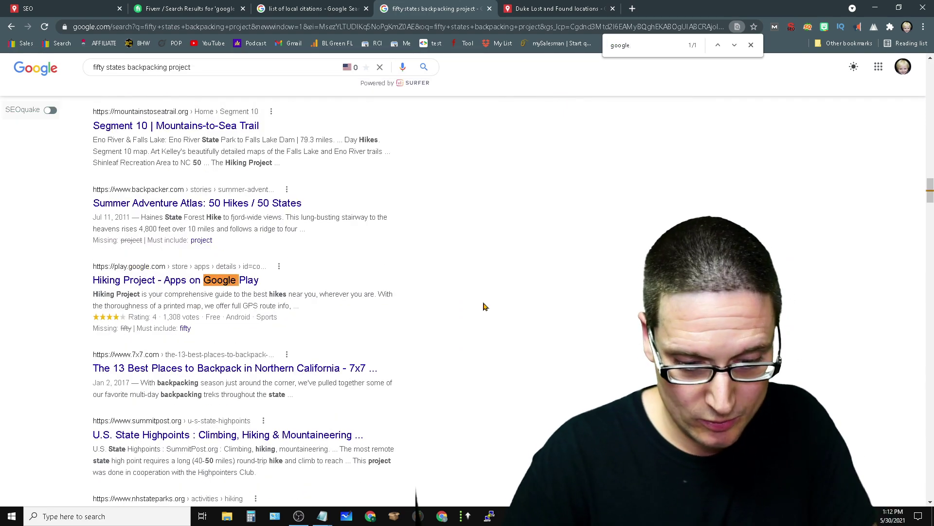
left_click(209, 66)
type("my maps")
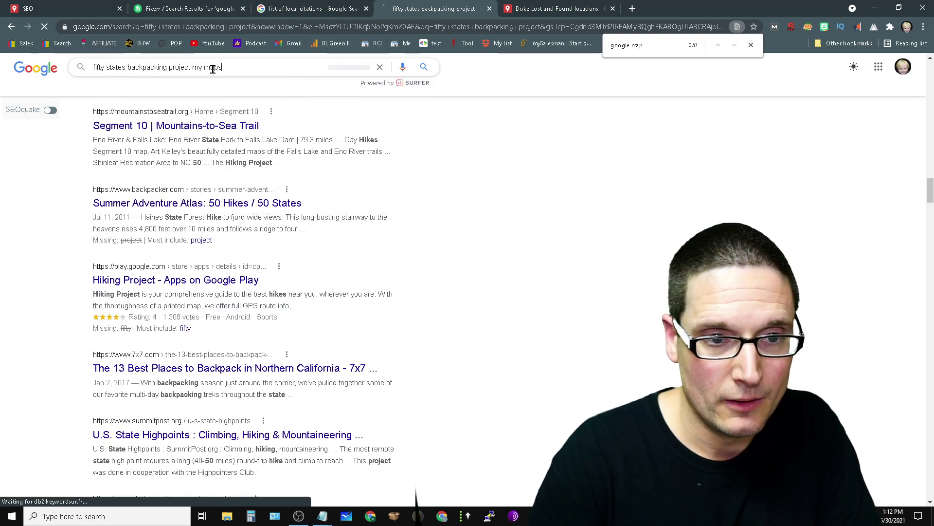
key("Return")
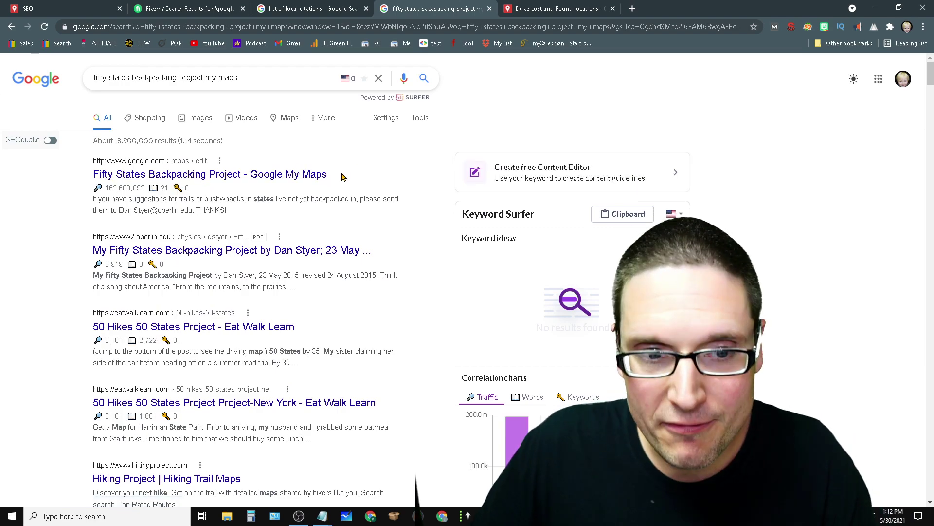
Open the Fifty States Backpacking Project map, glance at Fiverr, then view its Map Details
left_click(225, 176)
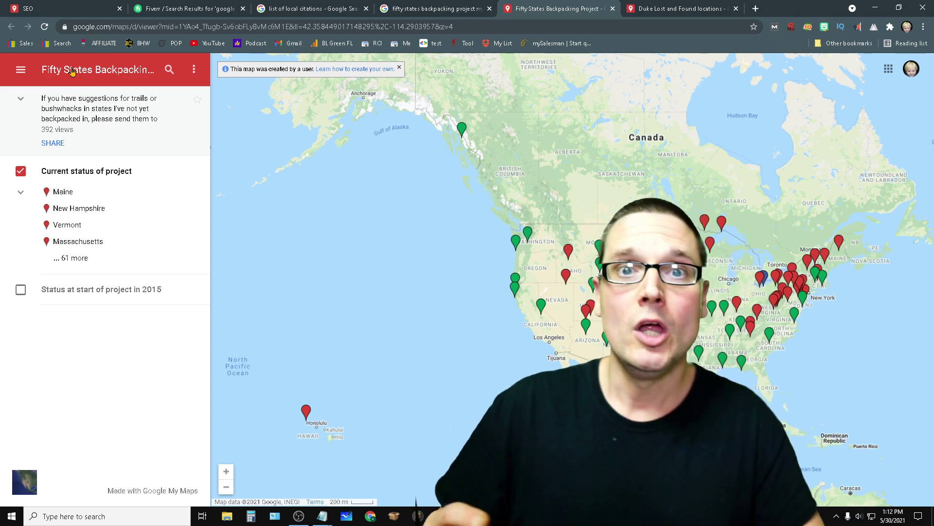
left_click(196, 6)
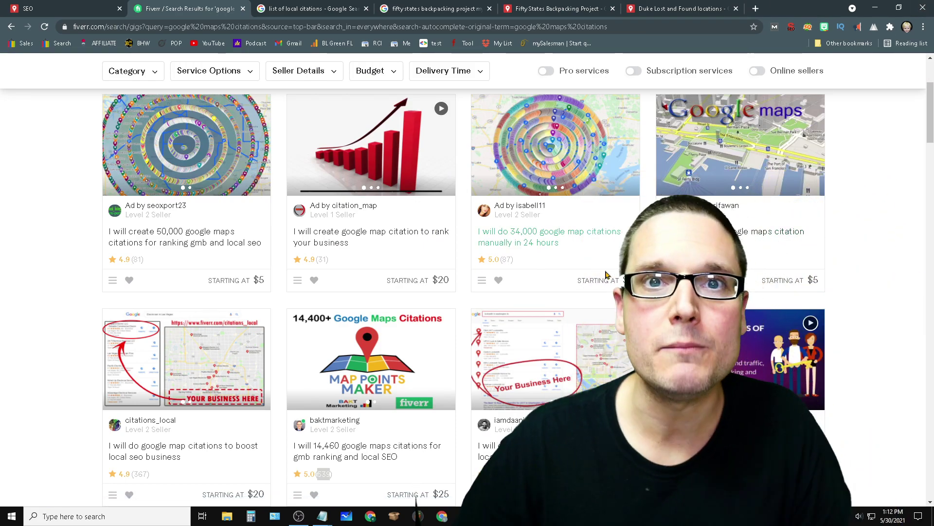
left_click(557, 9)
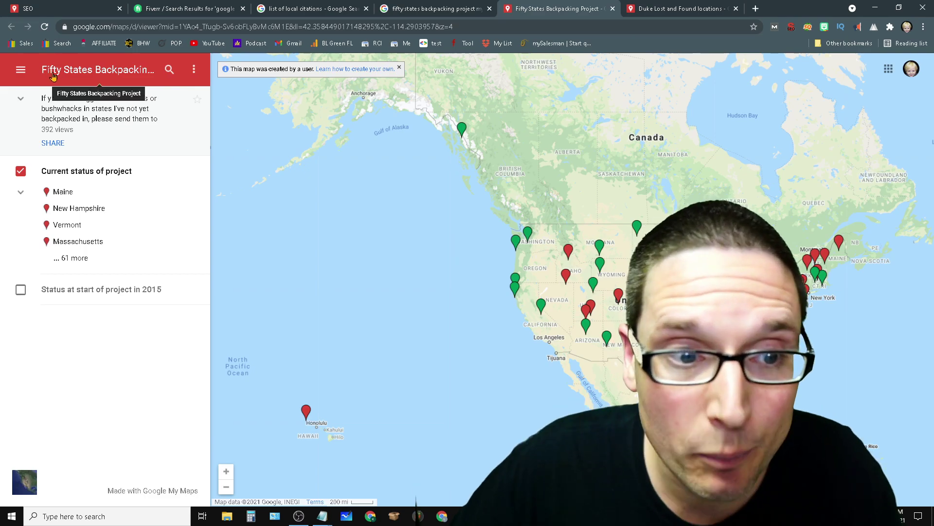
left_click(52, 73)
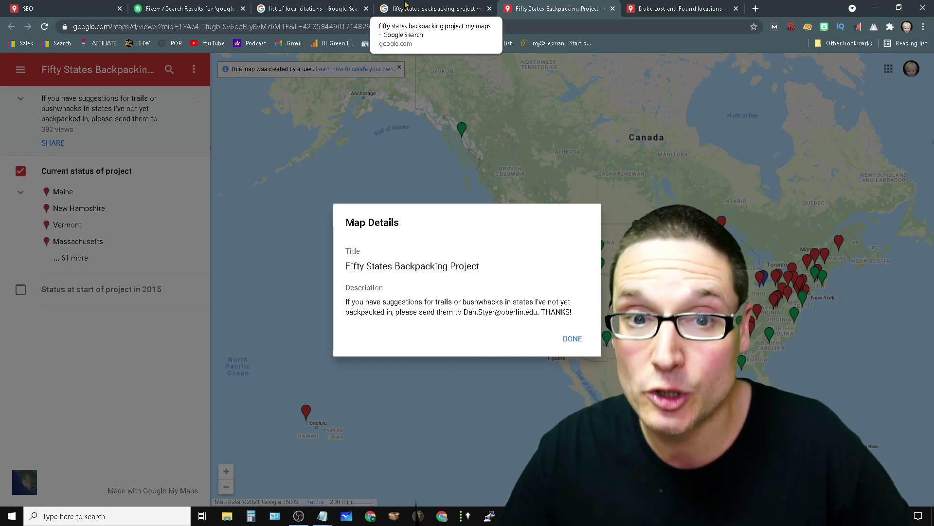
Return to the Google results for 'fifty states backpacking project my maps'
left_click(416, 8)
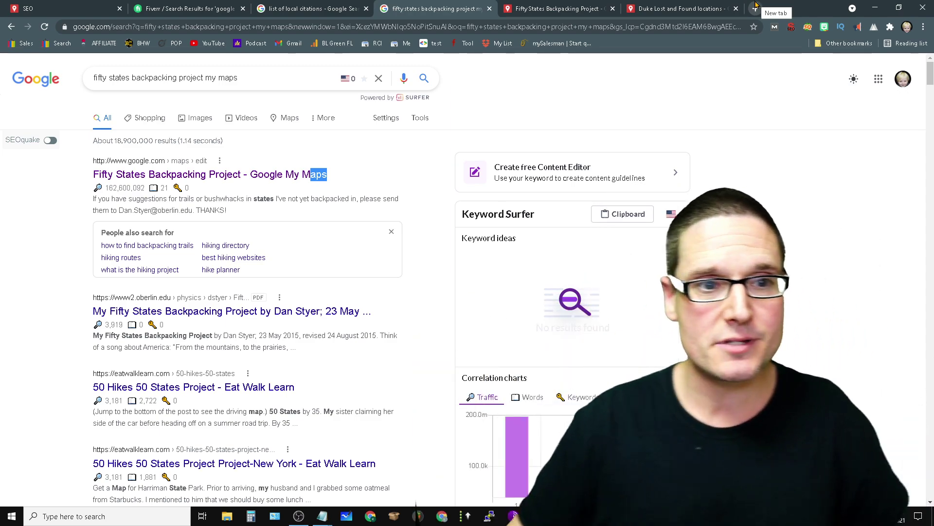
Open a Fiverr gig selling 200 live Google Maps citations and scroll to its description
left_click(184, 9)
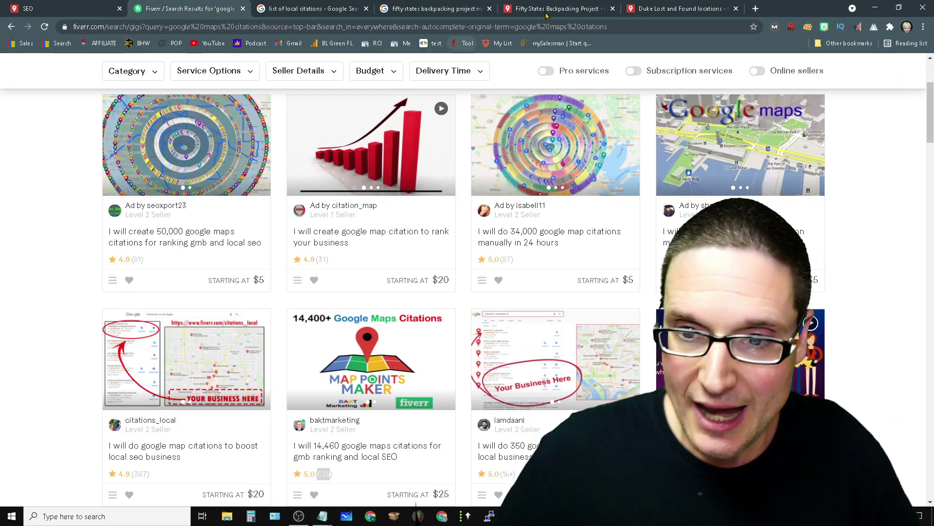
scroll(173, 247, "up", 3)
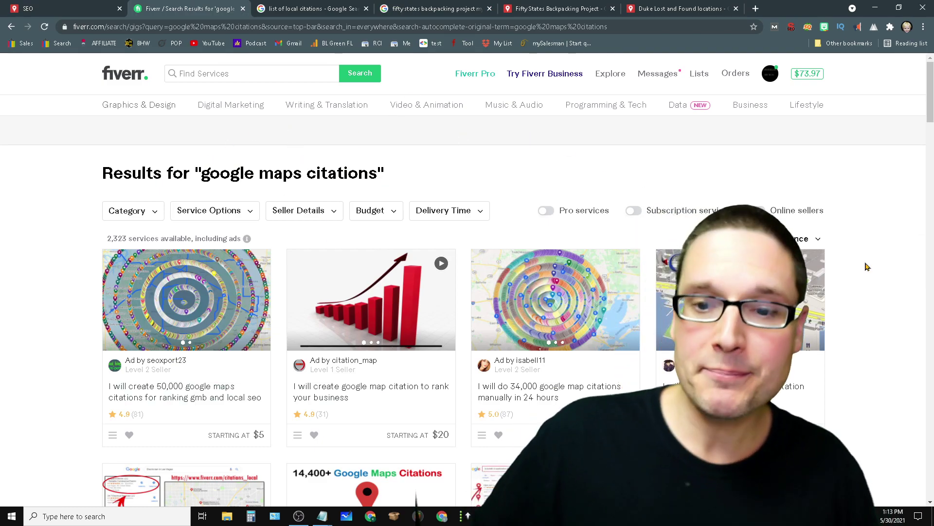
scroll(867, 266, "down", 3)
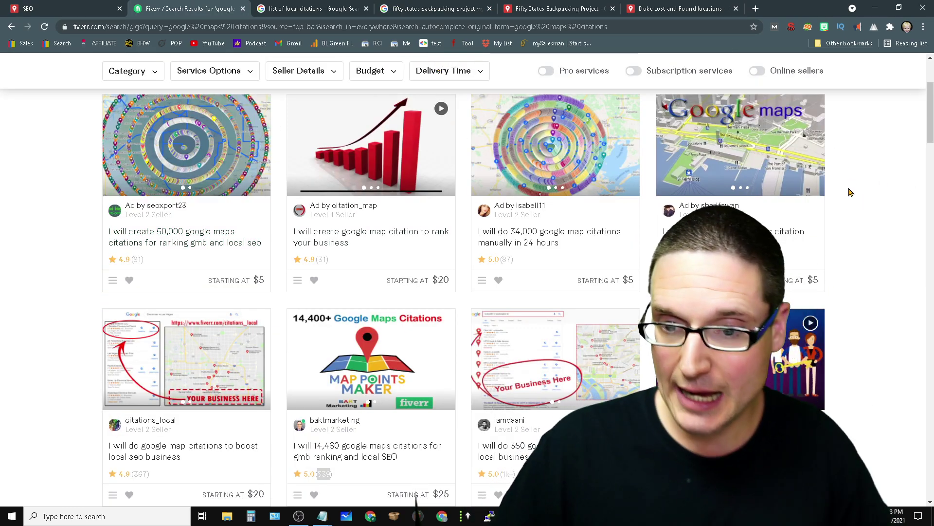
scroll(897, 299, "down", 3)
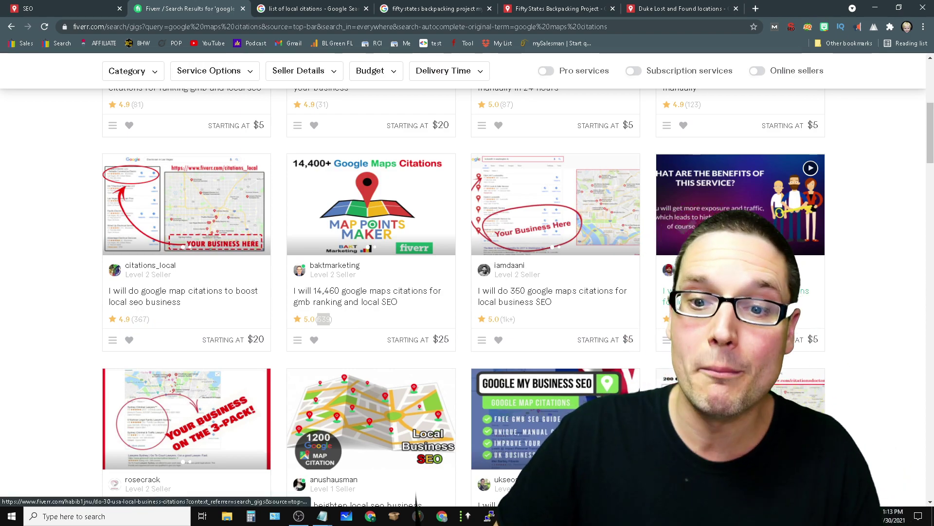
left_click(779, 291)
scroll(324, 317, "down", 5)
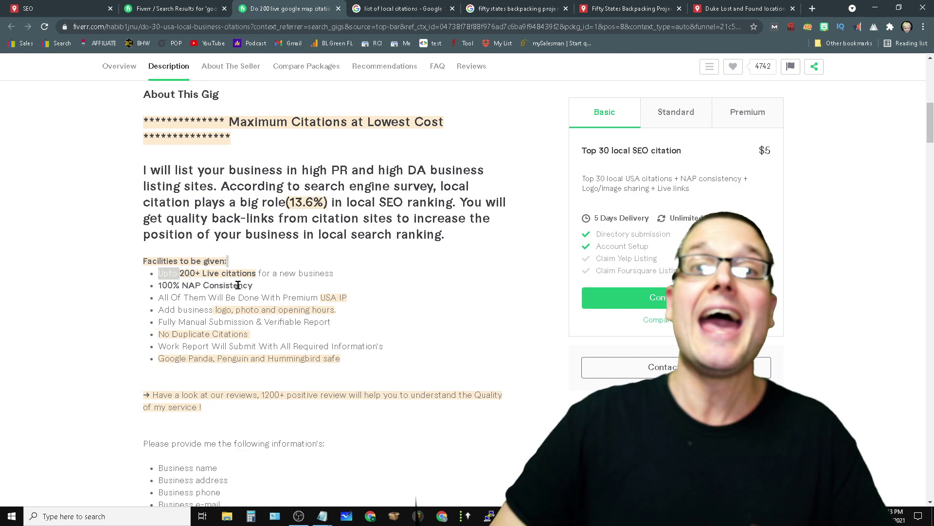
Leave the Fiverr gig and bring up the 'SEO' map with its SEO 2 and seo 3 markers
left_click(165, 9)
left_click(33, 7)
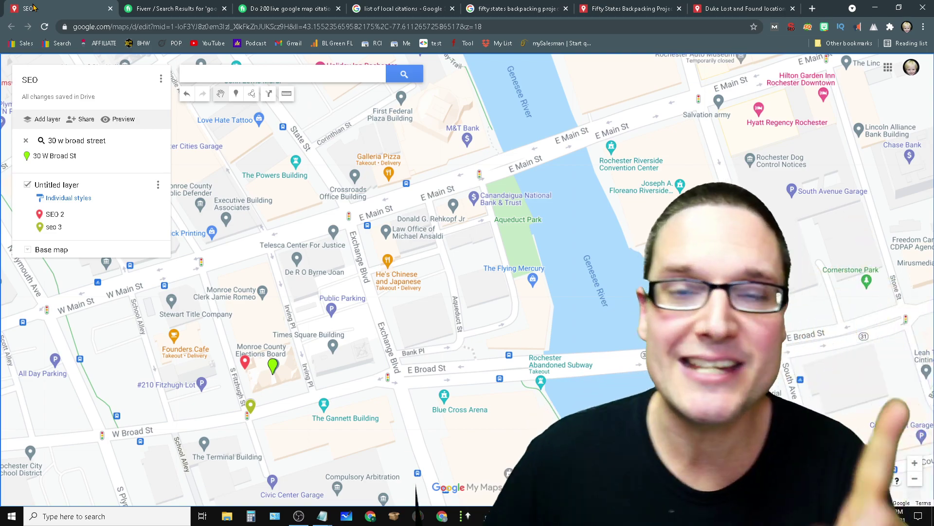
Open the title and description editor by selecting the 'SEO' map title
left_click(32, 80)
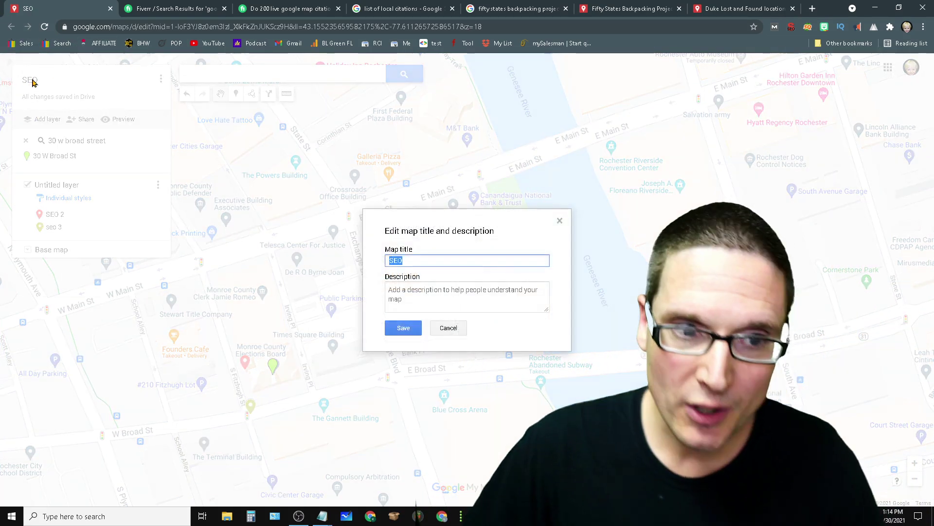